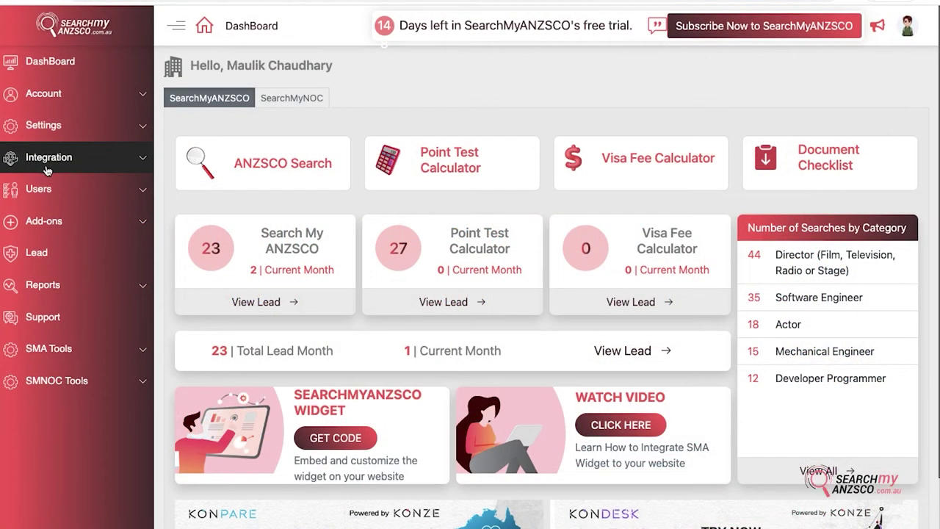
- Expand the Integration and SearchMyANZSCO menus in the sidebar
left_click(46, 167)
left_click(61, 186)
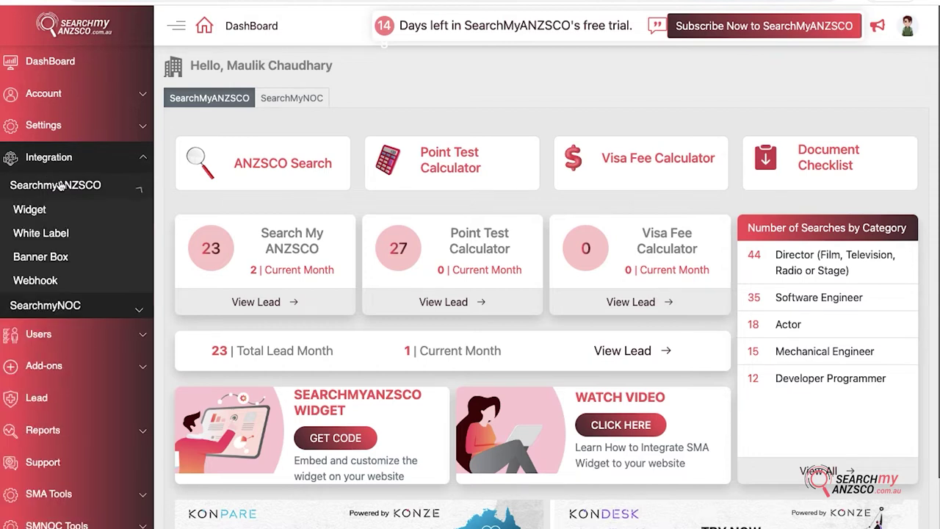
- Open Widget settings and bring up the prefilled Email To Developer form containing the embed script
left_click(82, 219)
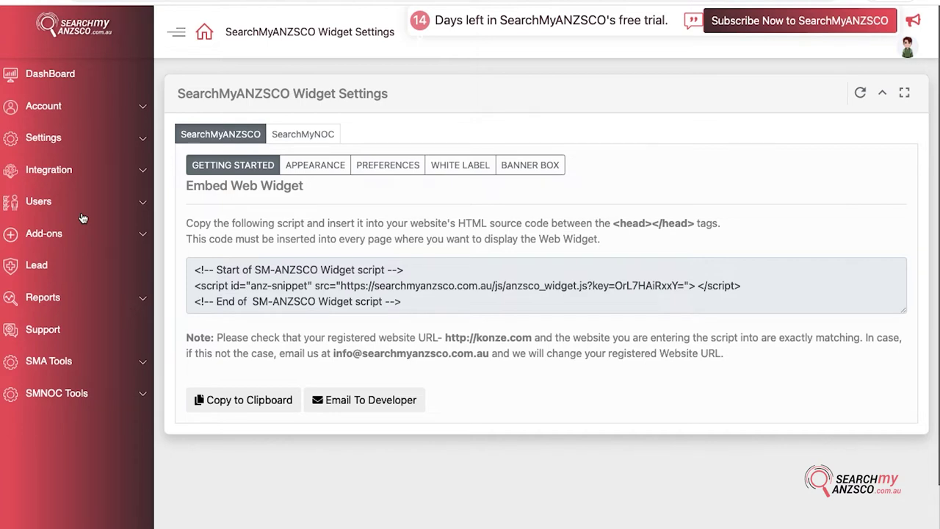
left_click(352, 404)
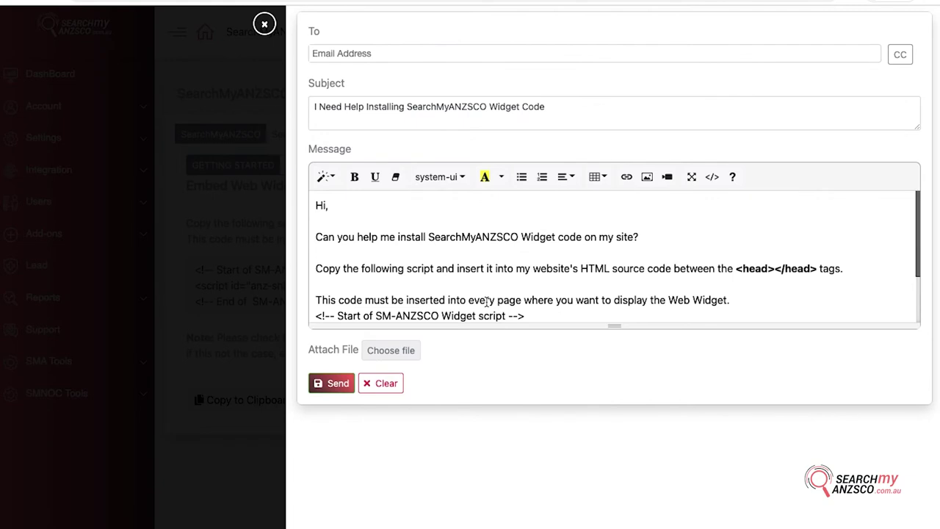
scroll(486, 302, "down", 3)
scroll(486, 302, "up", 3)
- Close the developer email without sending it, leaving the To field empty
left_click(403, 56)
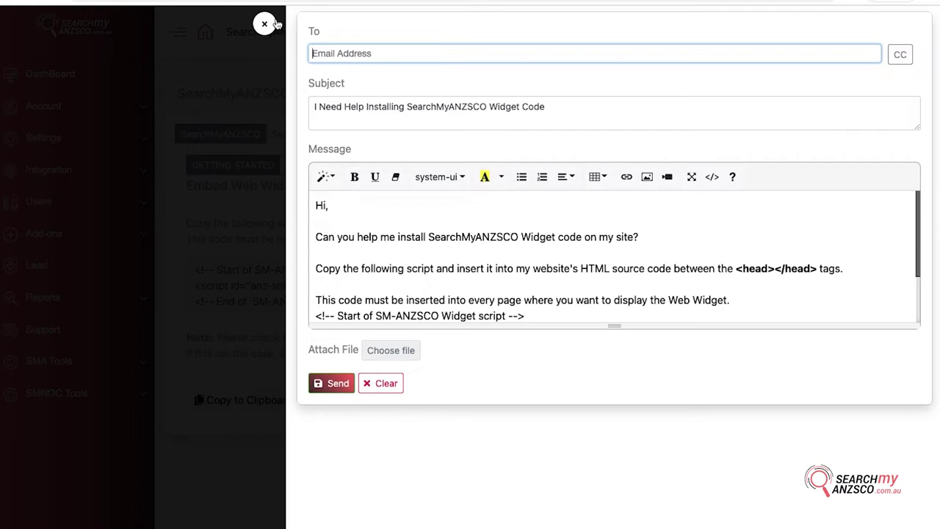
scroll(440, 295, "down", 3)
scroll(440, 296, "up", 3)
left_click(264, 24)
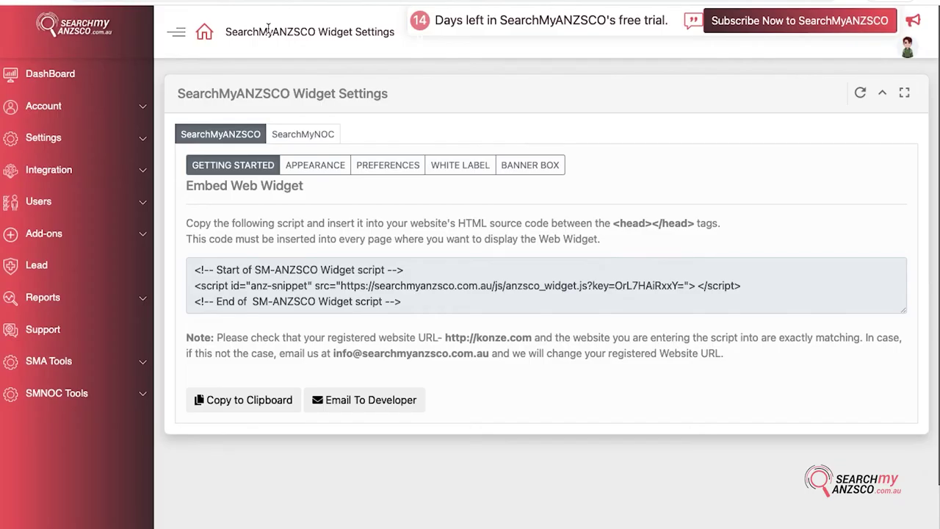
- Give the widget a light blue theme with left, bottom alignment and save the appearance
left_click(314, 163)
left_click(261, 175)
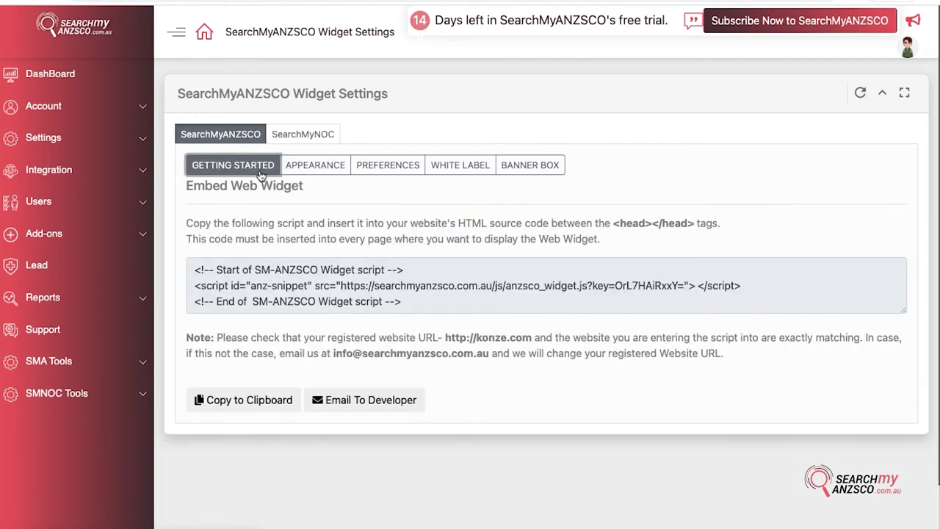
left_click(317, 166)
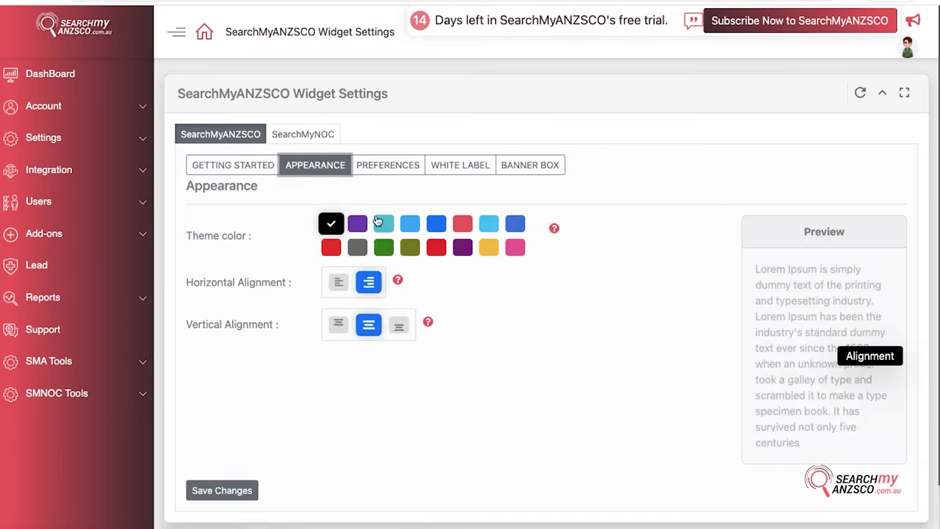
left_click(358, 224)
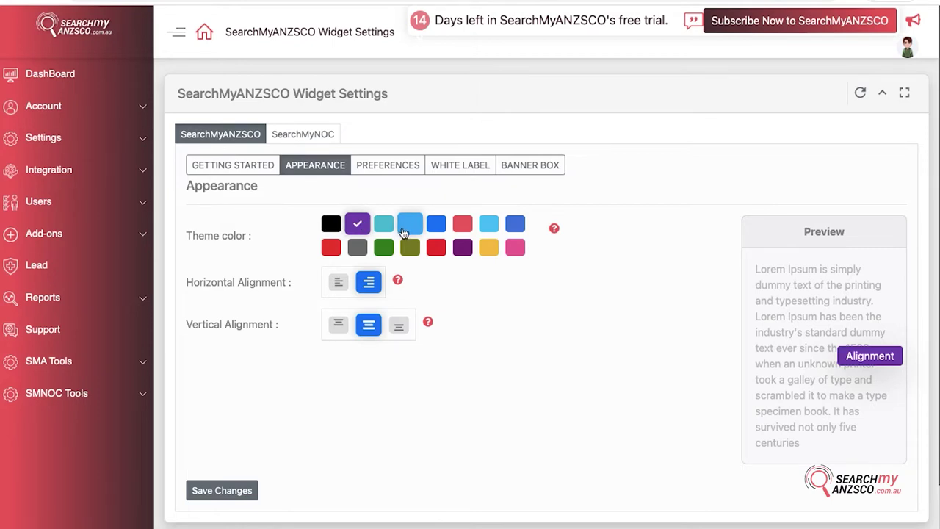
left_click(405, 230)
left_click(338, 284)
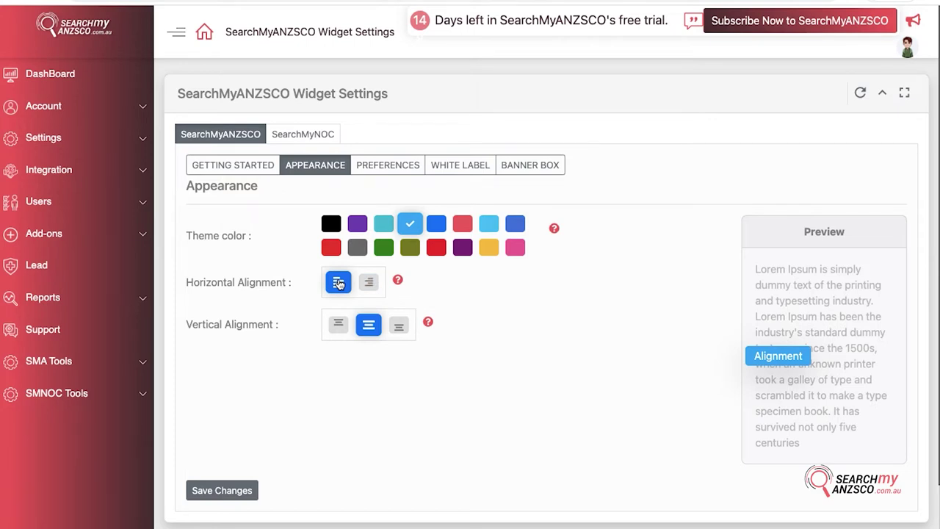
left_click(338, 324)
left_click(368, 328)
left_click(398, 328)
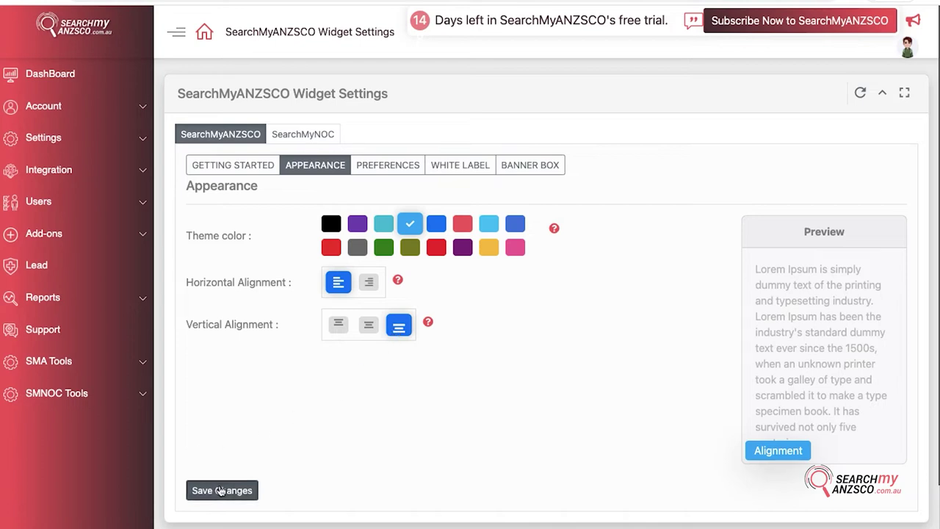
left_click(221, 491)
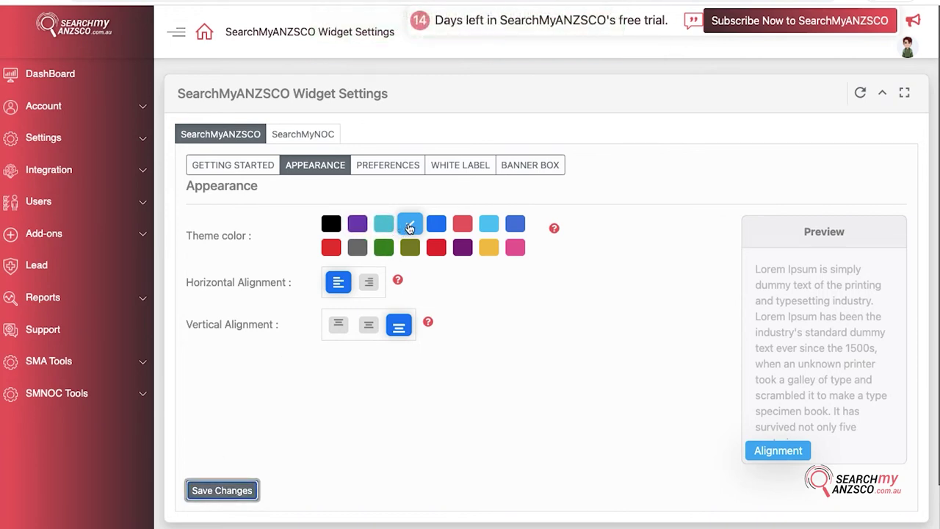
- Switch the theme to green with right, top alignment and save again
left_click(383, 247)
left_click(369, 323)
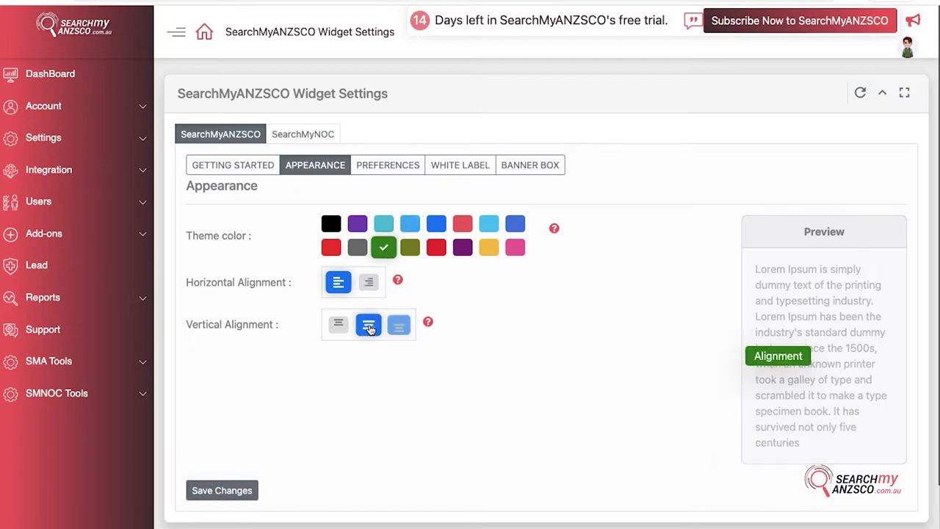
left_click(338, 323)
left_click(369, 283)
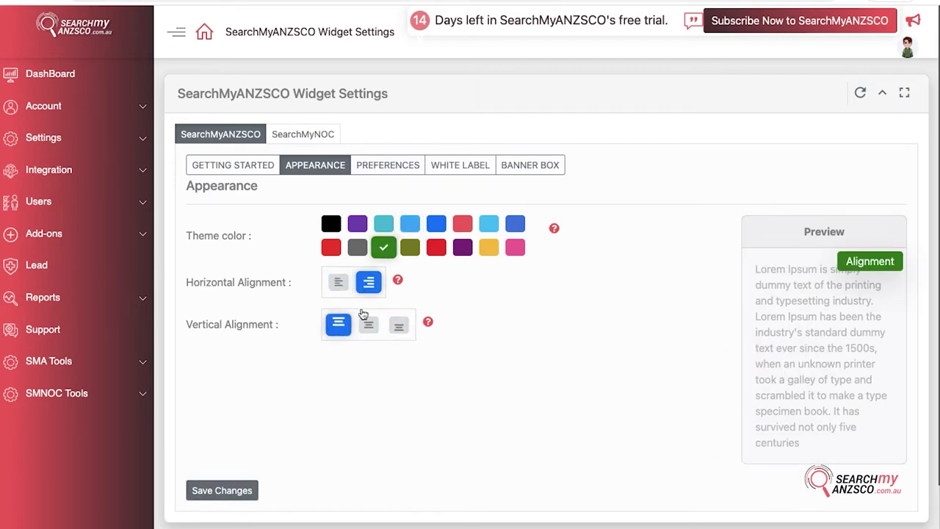
left_click(237, 489)
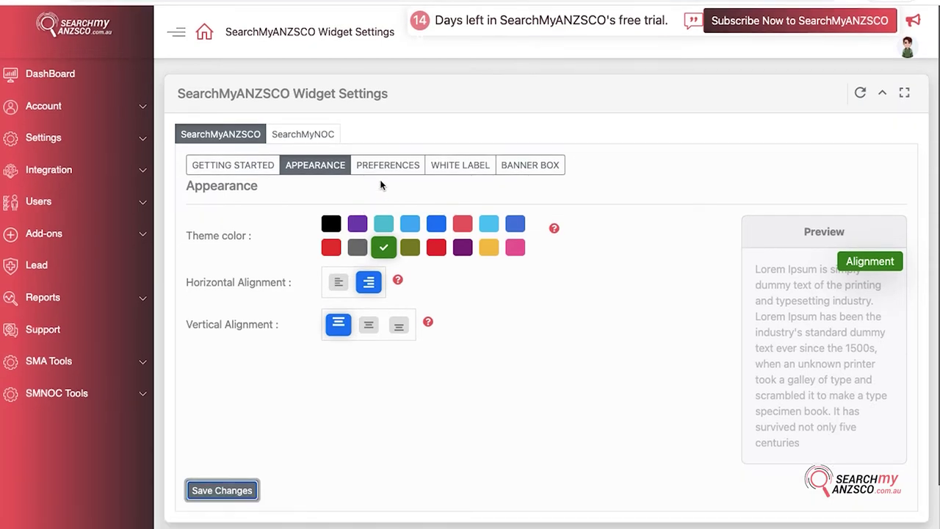
- Open the widget Preferences and review which features are set to Show or Hide
left_click(385, 169)
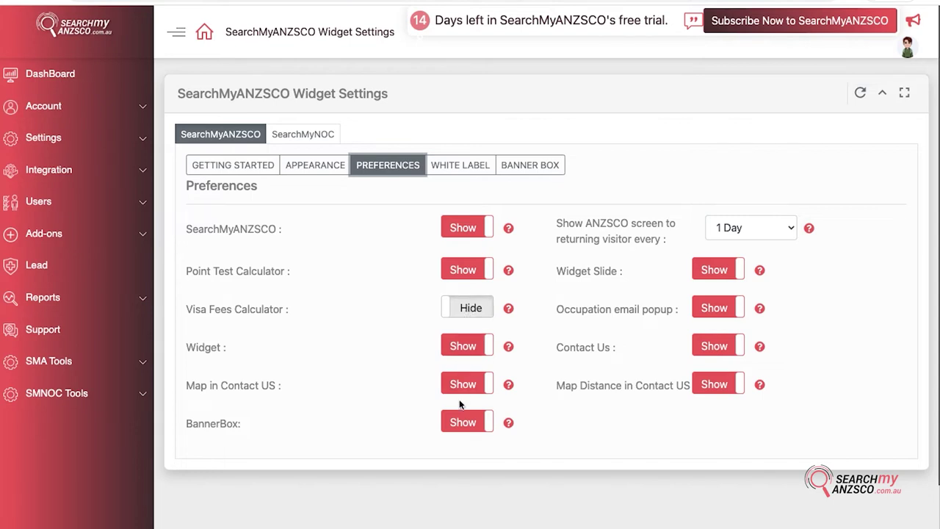
scroll(455, 422, "down", 1)
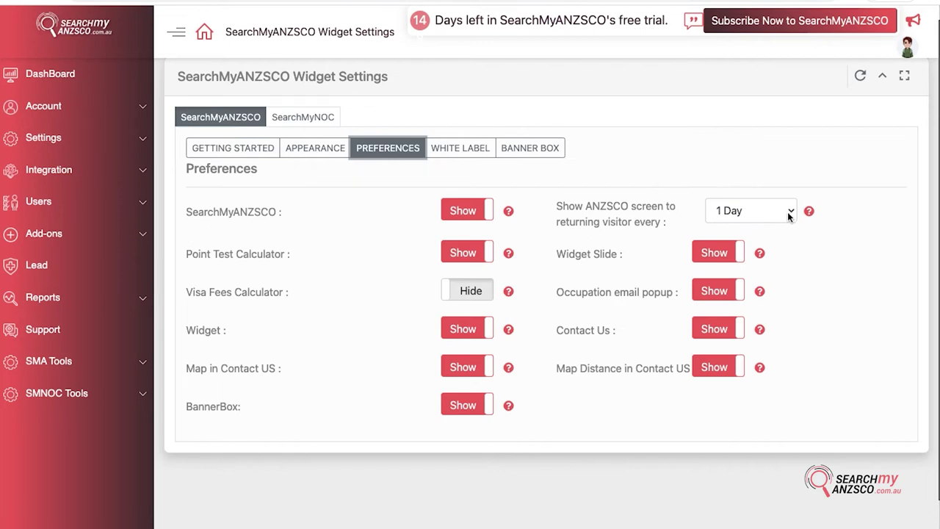
left_click(788, 216)
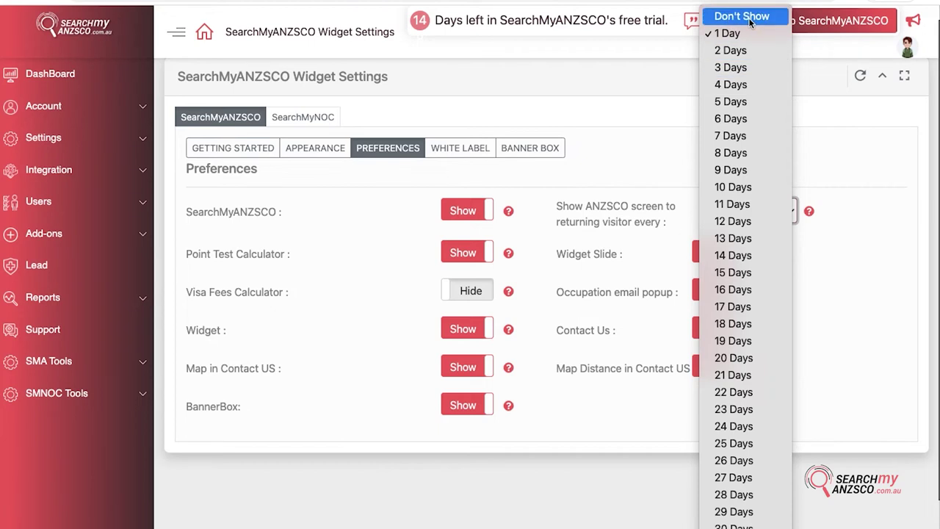
left_click(727, 33)
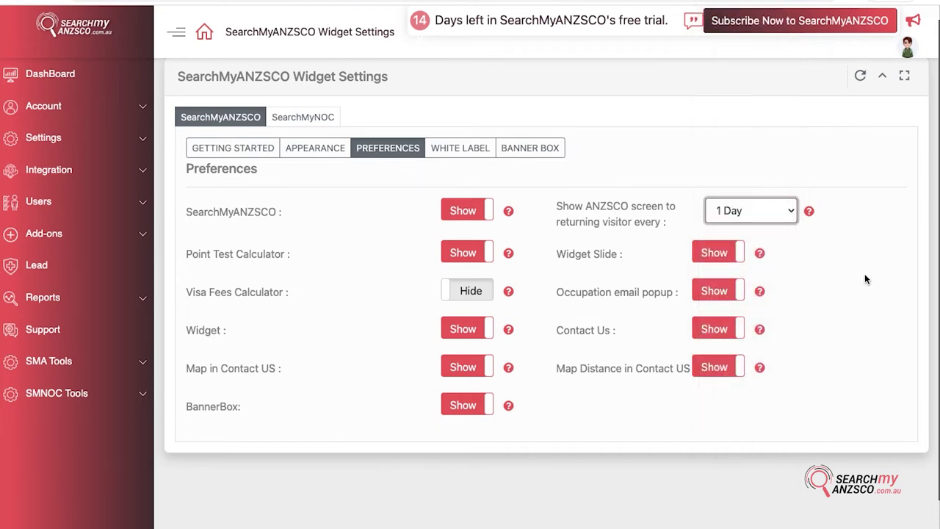
scroll(865, 279, "down", 2)
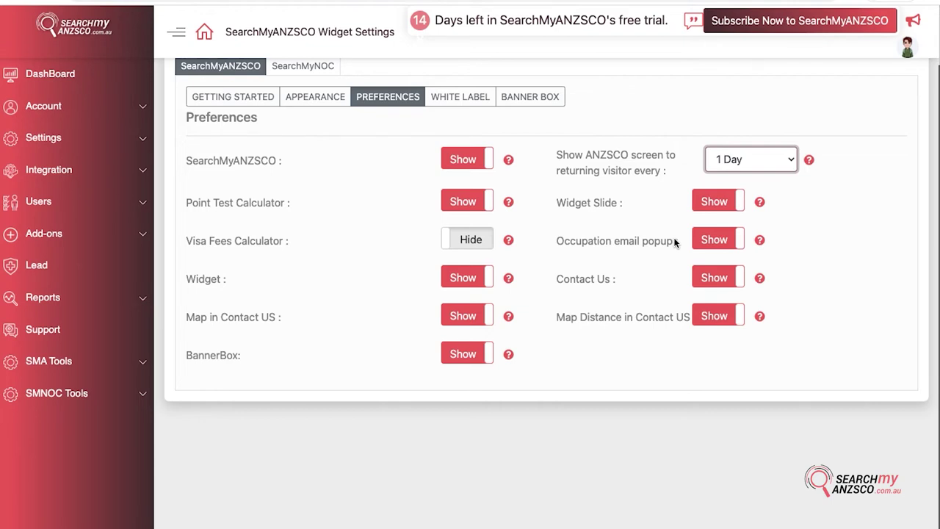
left_click(707, 239)
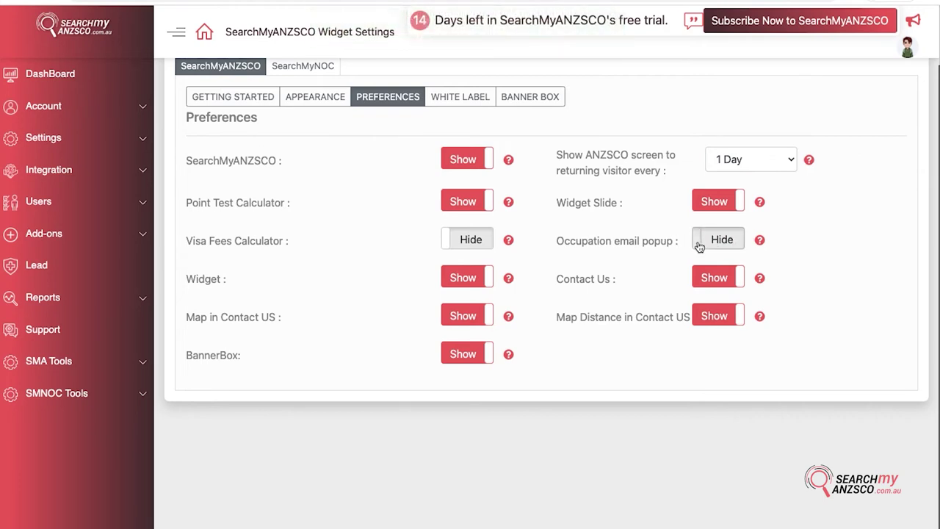
left_click(700, 243)
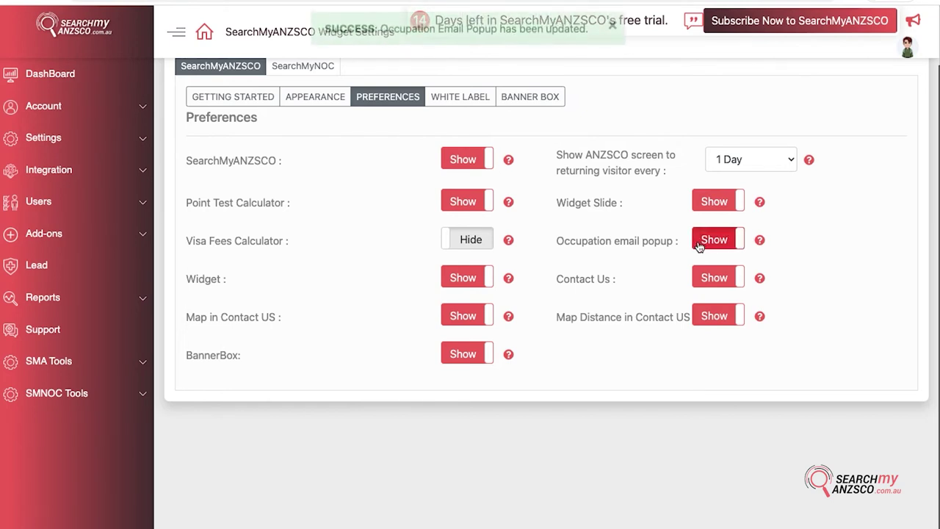
- Open the White Label settings and put the cursor in the empty subdomain field
left_click(452, 99)
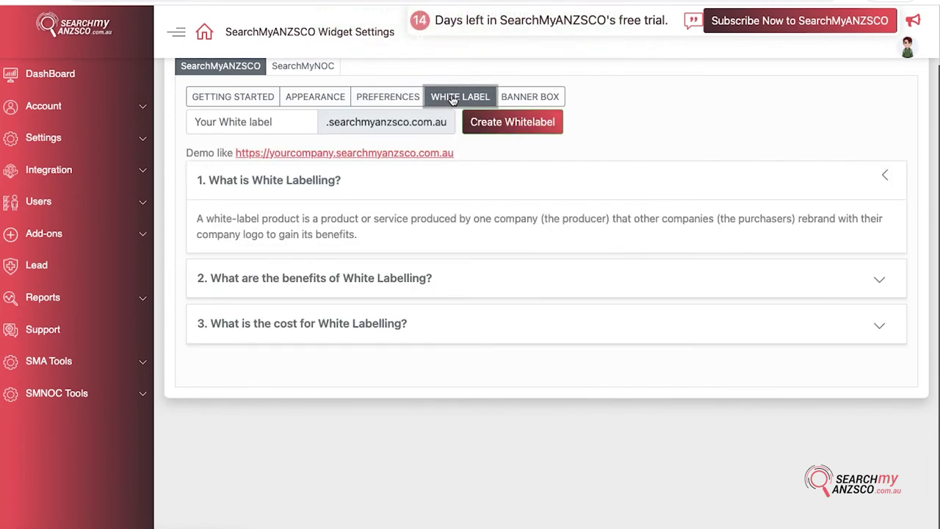
left_click(239, 122)
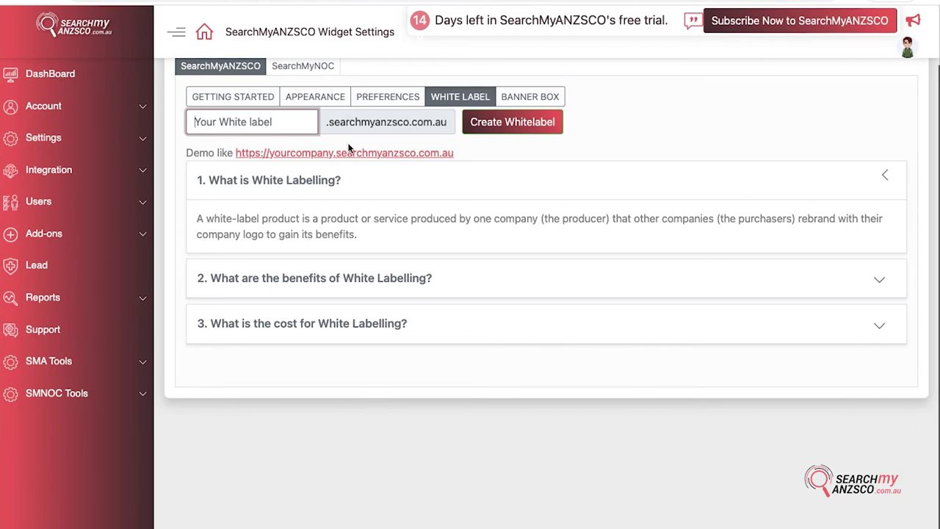
- In Preferences, hide and then re-show the SearchMyANZSCO feature, then return to White Label
left_click(381, 99)
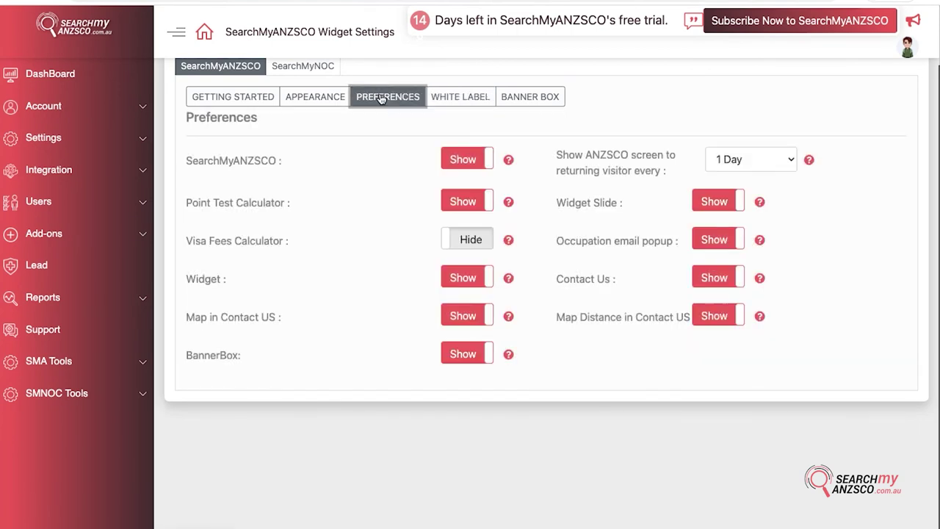
left_click(464, 163)
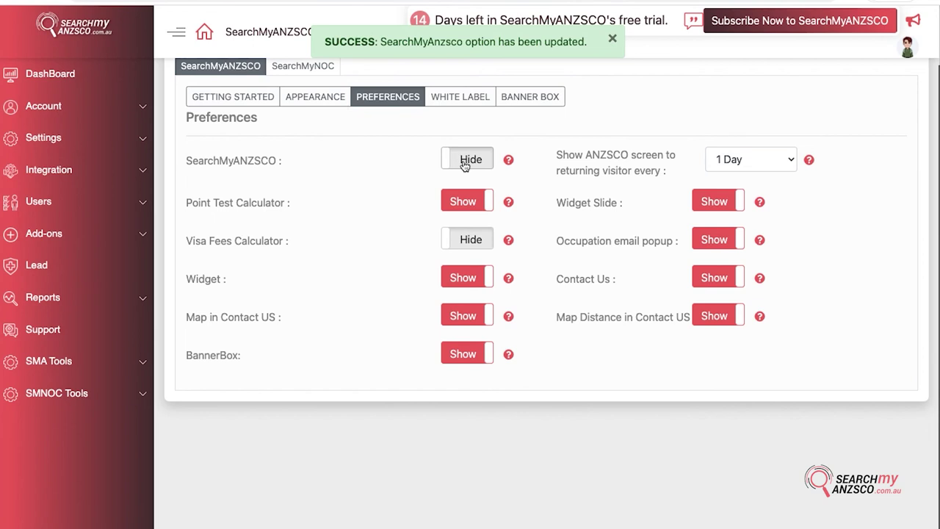
left_click(481, 160)
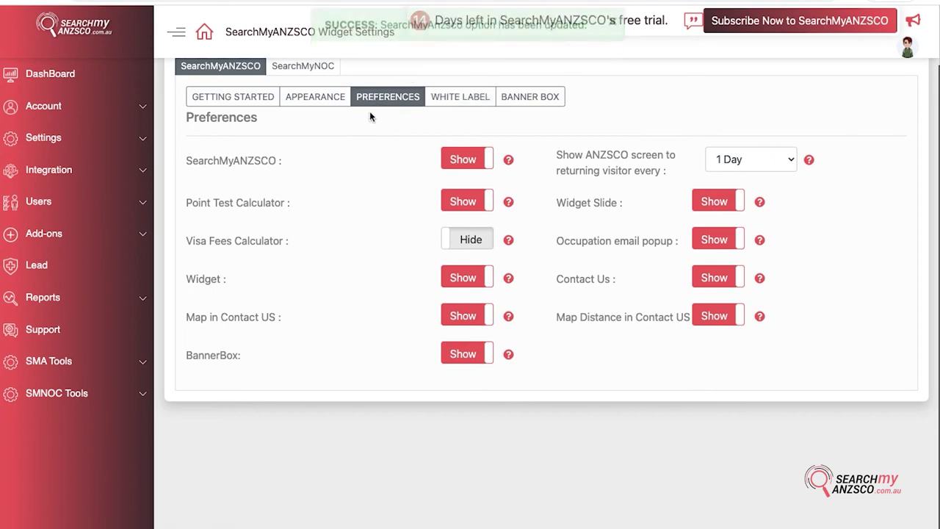
left_click(452, 102)
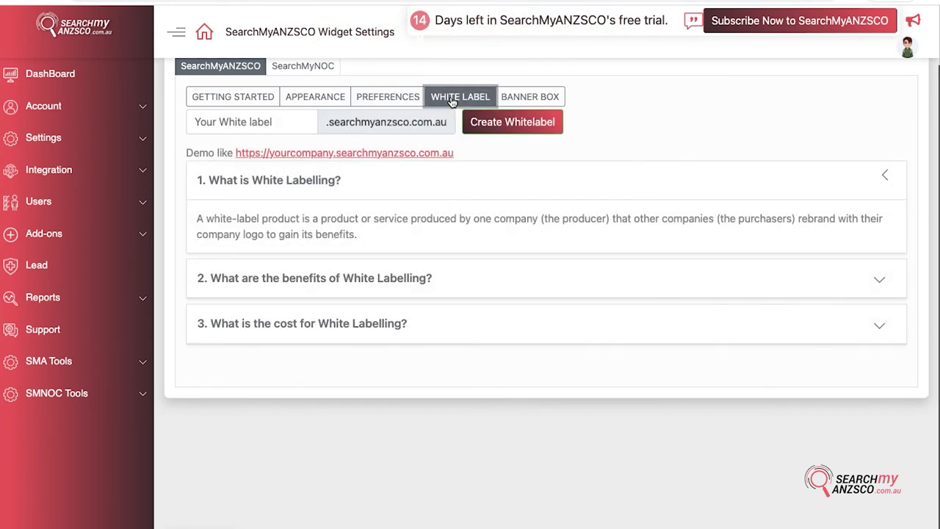
- Open the Banner Box settings and read the Step 1 and Step 2 embed code instructions
left_click(527, 97)
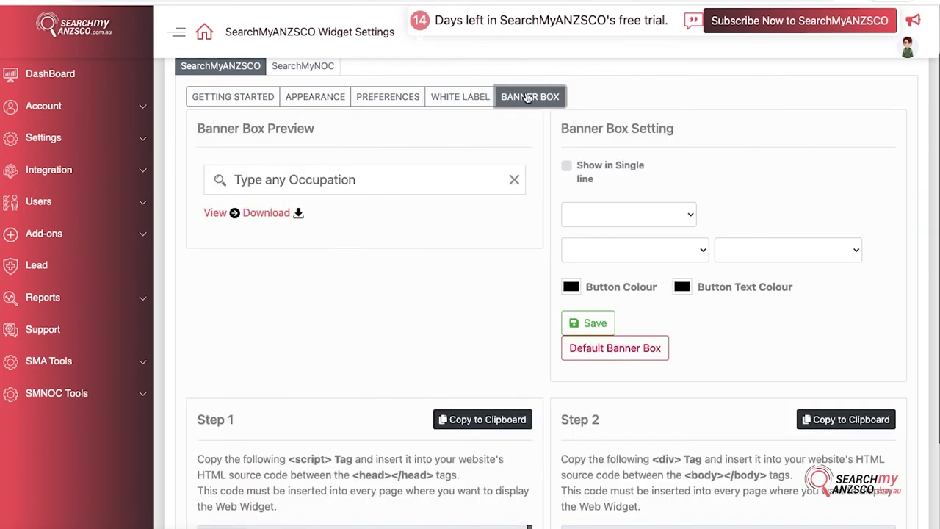
left_click(315, 96)
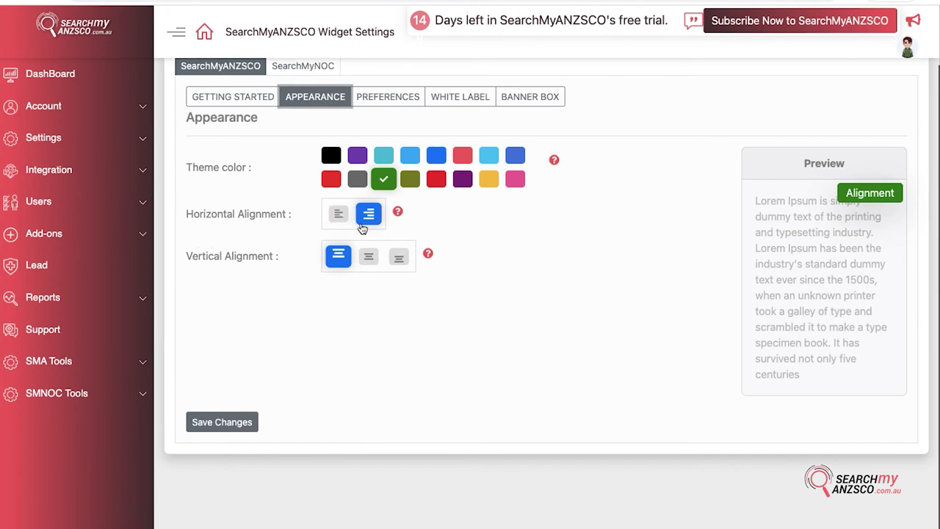
left_click(528, 103)
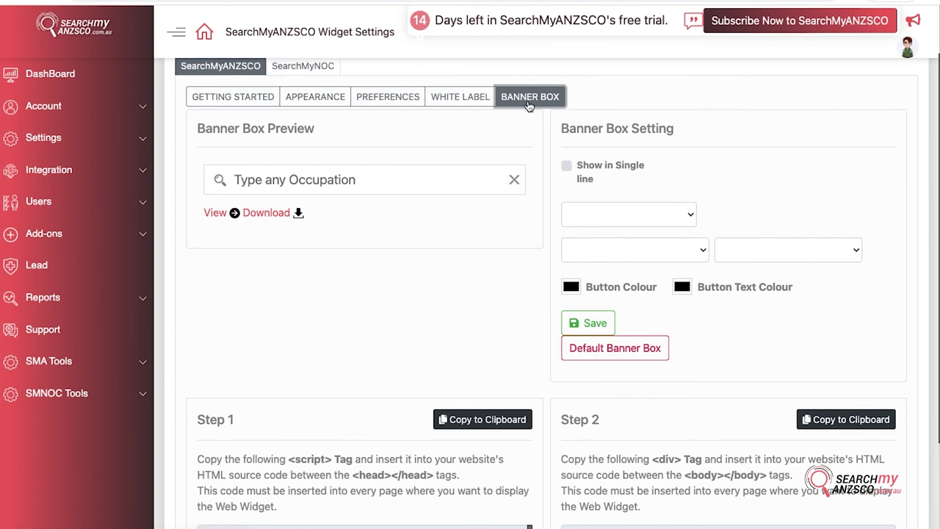
scroll(521, 126, "down", 2)
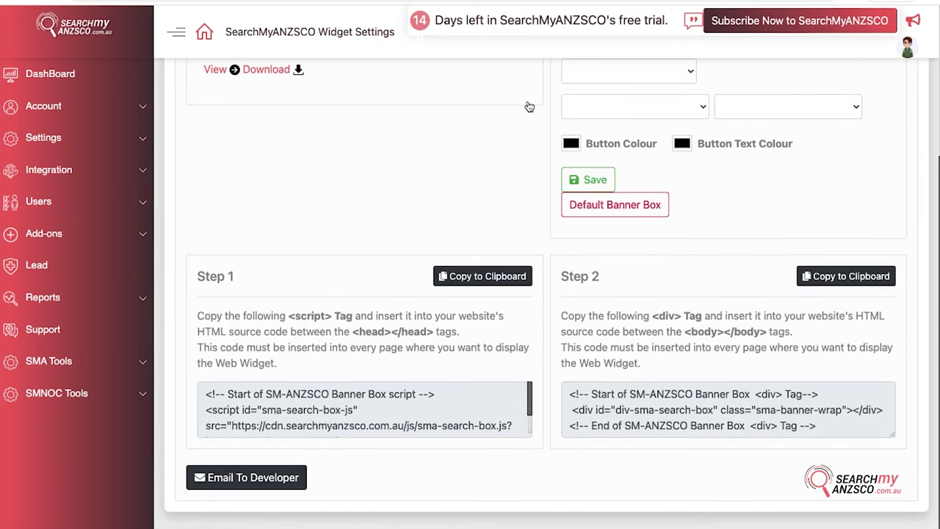
triple_click(315, 334)
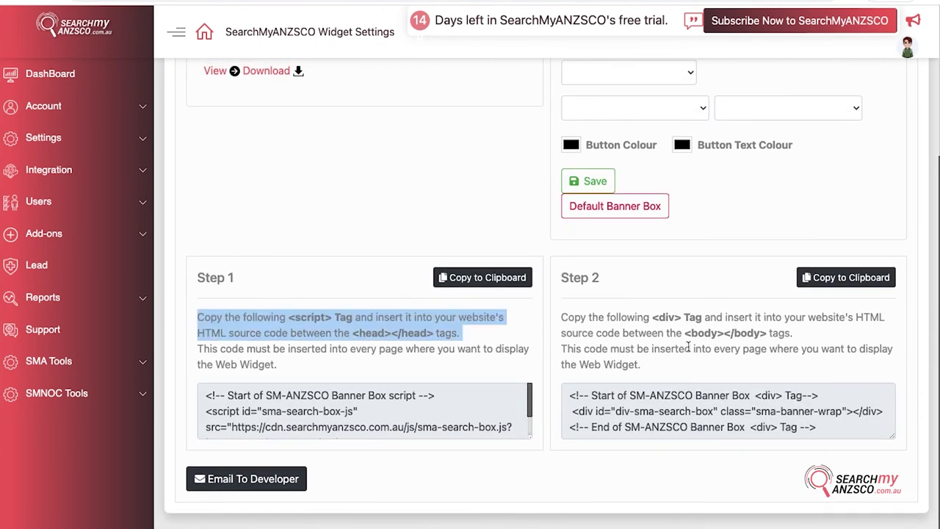
triple_click(682, 349)
scroll(682, 348, "up", 3)
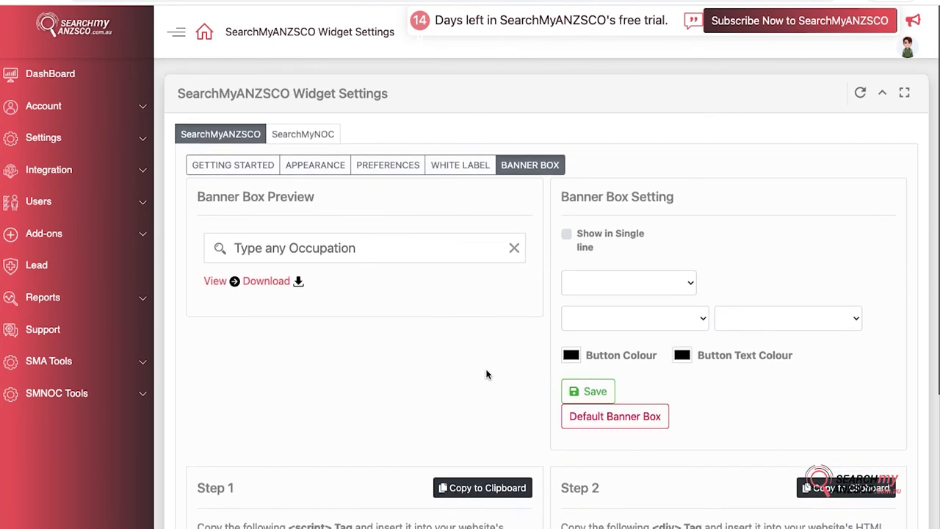
- Set the Banner Box search box type to Bottom line and the button type to Rounded
left_click(617, 286)
left_click(615, 300)
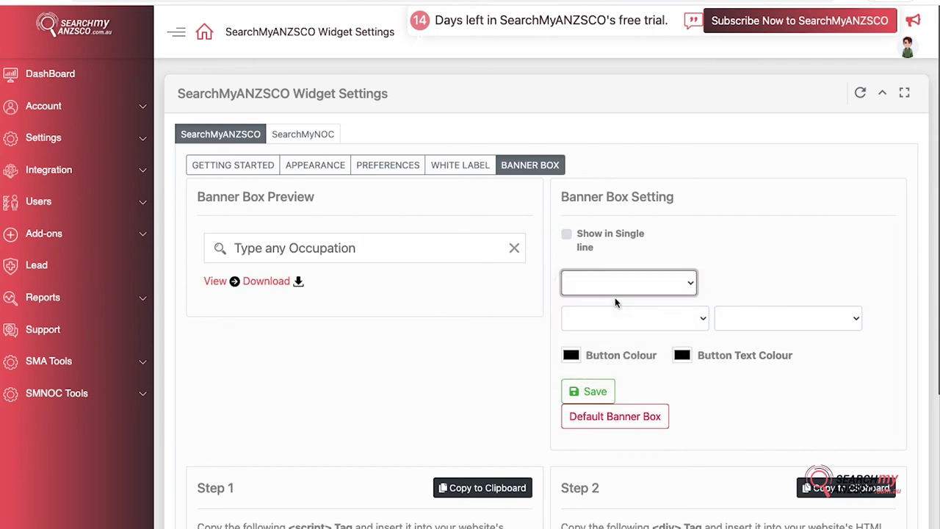
left_click(600, 289)
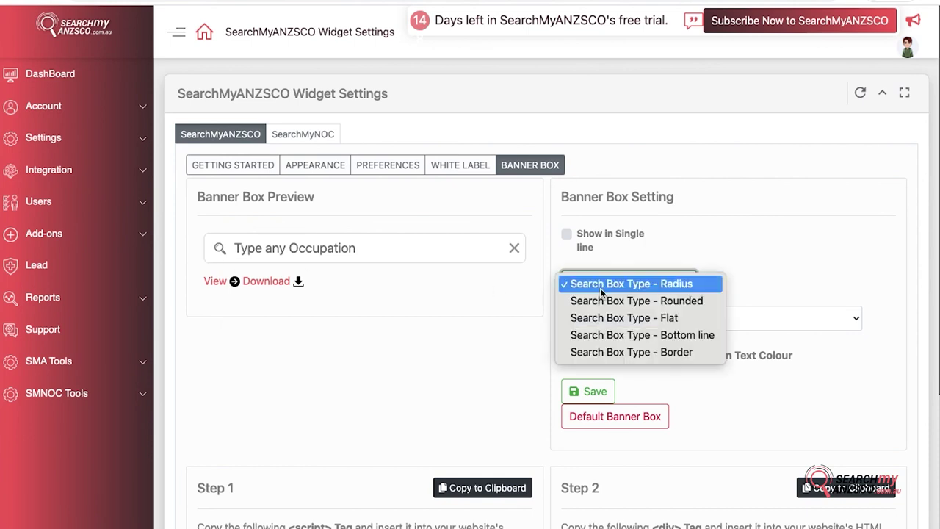
left_click(604, 317)
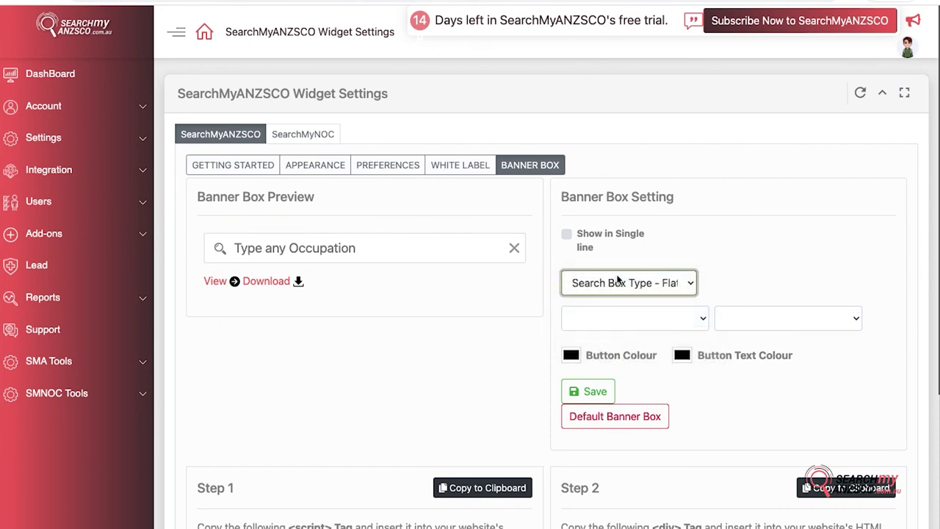
left_click(618, 286)
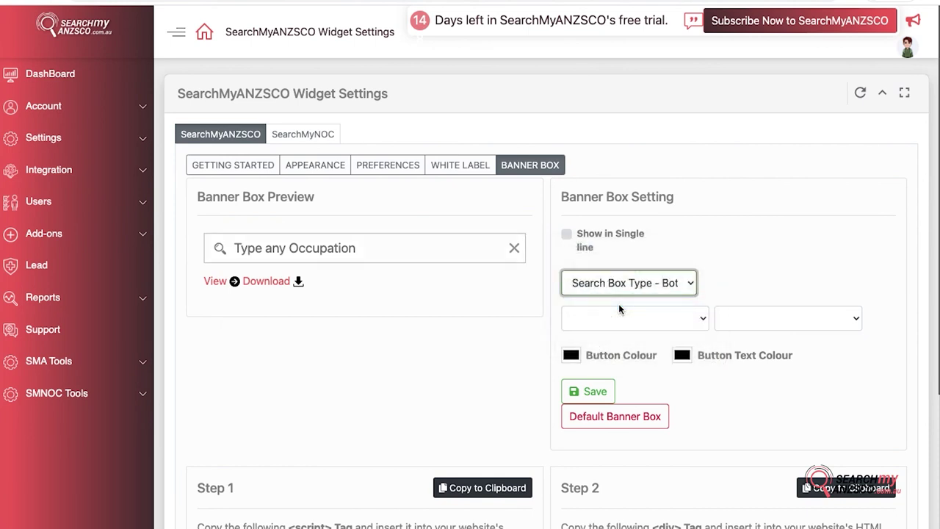
left_click(625, 328)
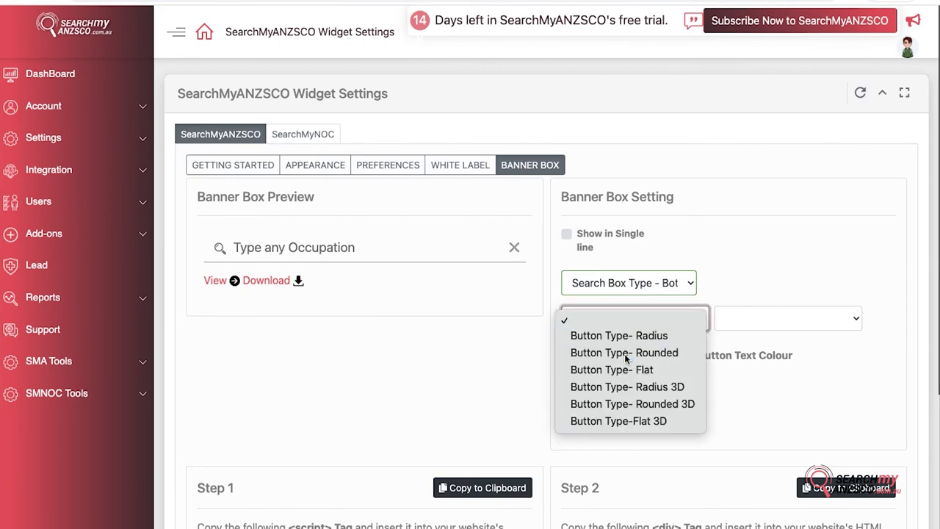
left_click(626, 354)
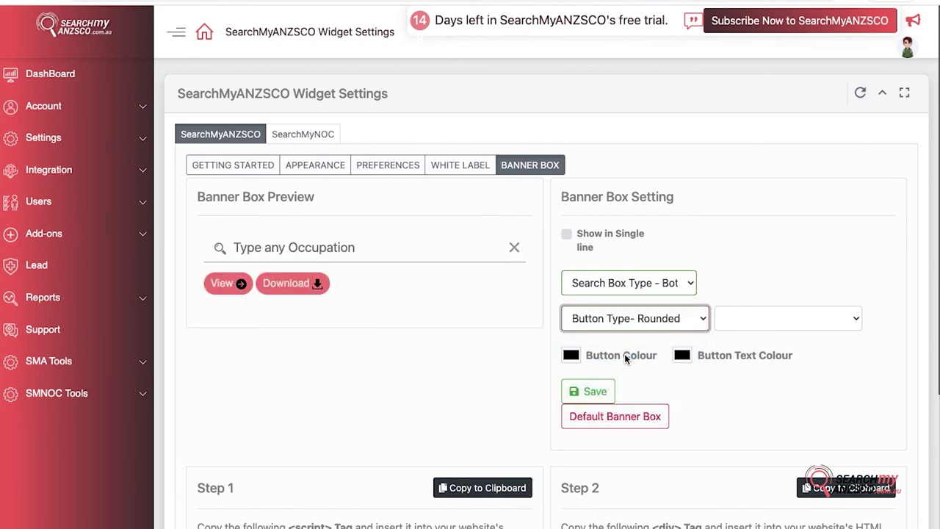
- Set the button colour to dark red and the button text colour to pale green
left_click(570, 356)
left_click(685, 395)
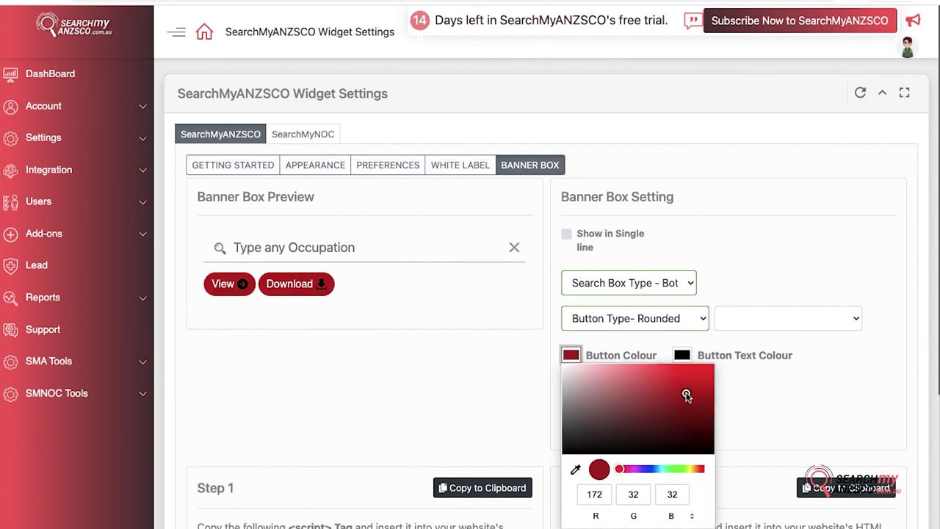
left_click(744, 356)
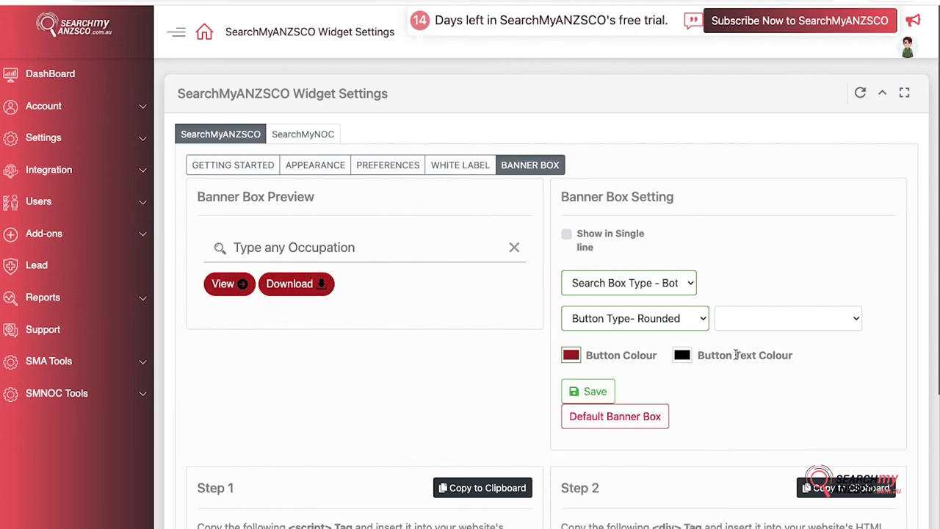
left_click(683, 356)
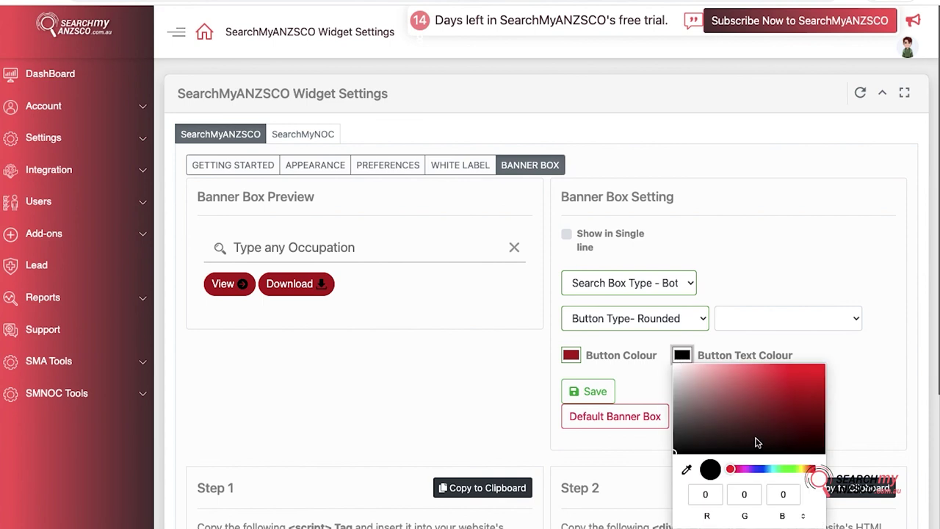
left_click(691, 376)
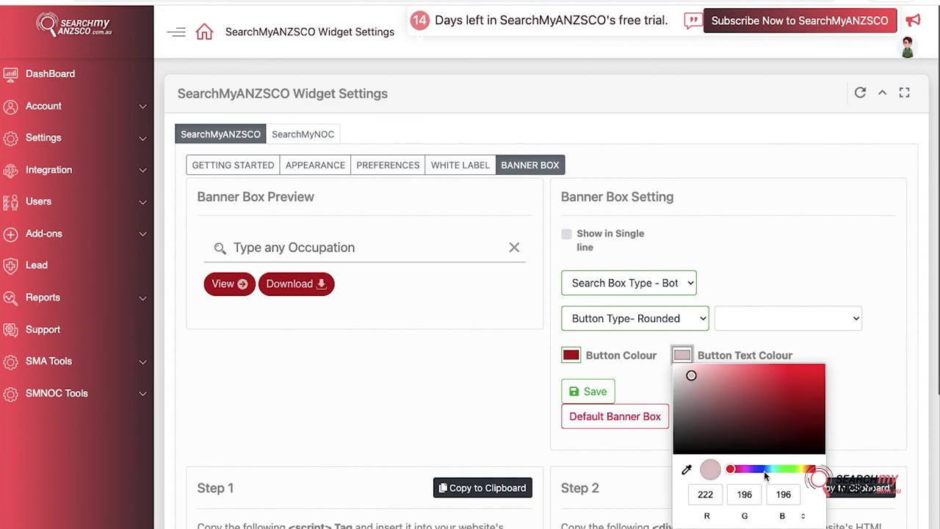
left_click(790, 470)
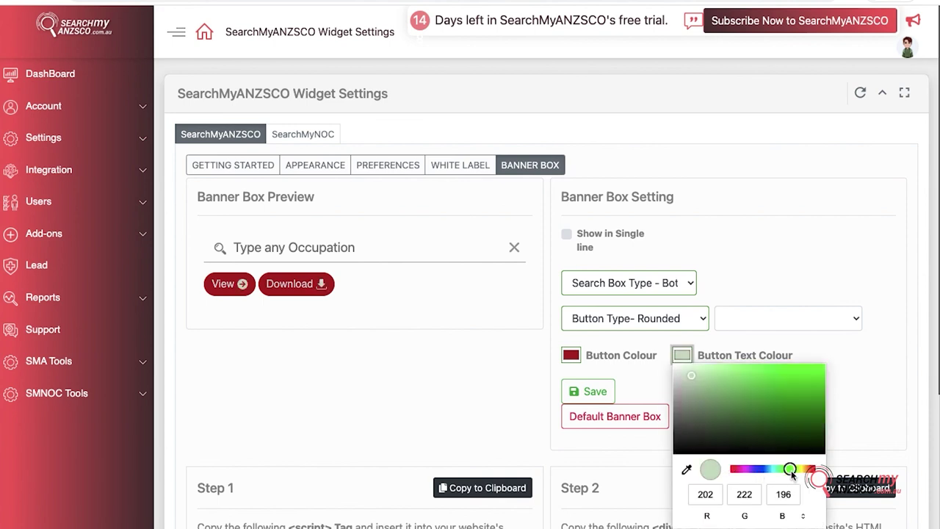
left_click(852, 409)
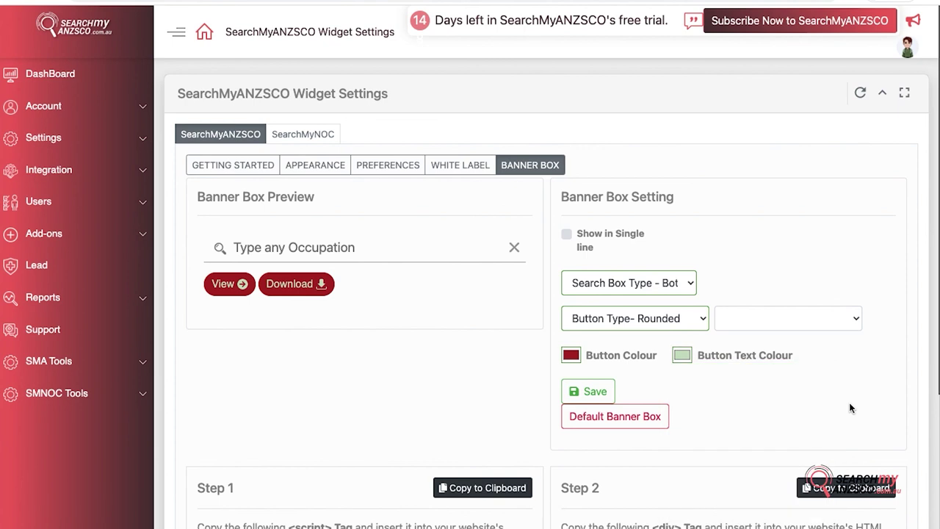
- Save the Banner Box settings and enable Show in Single line
left_click(595, 393)
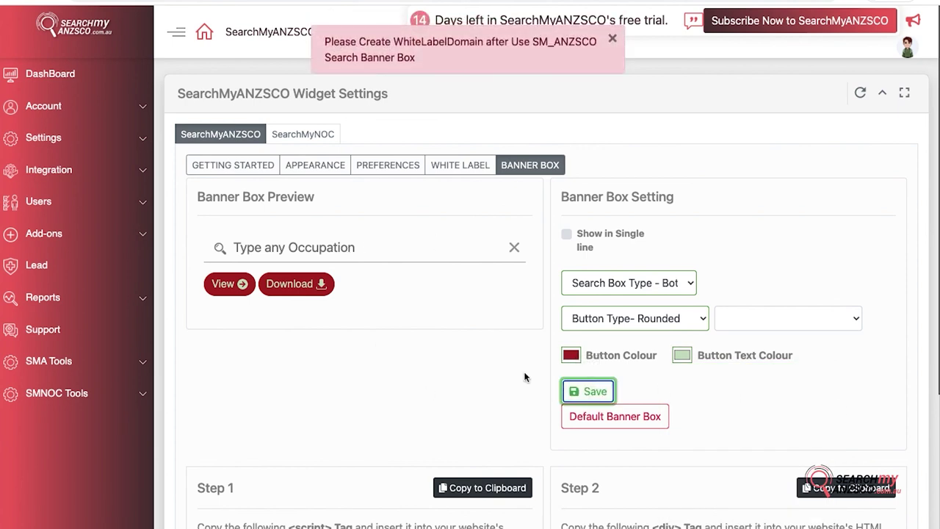
scroll(524, 377, "down", 3)
scroll(525, 377, "up", 3)
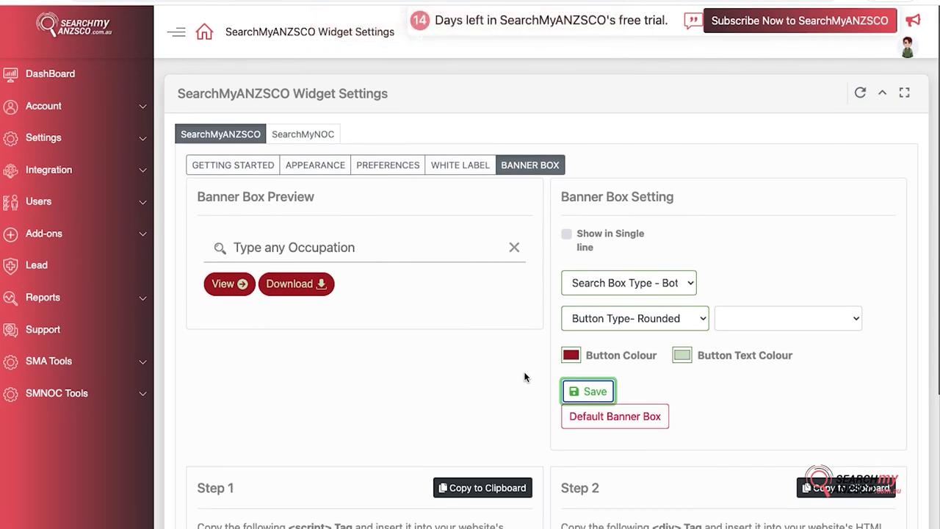
left_click(566, 235)
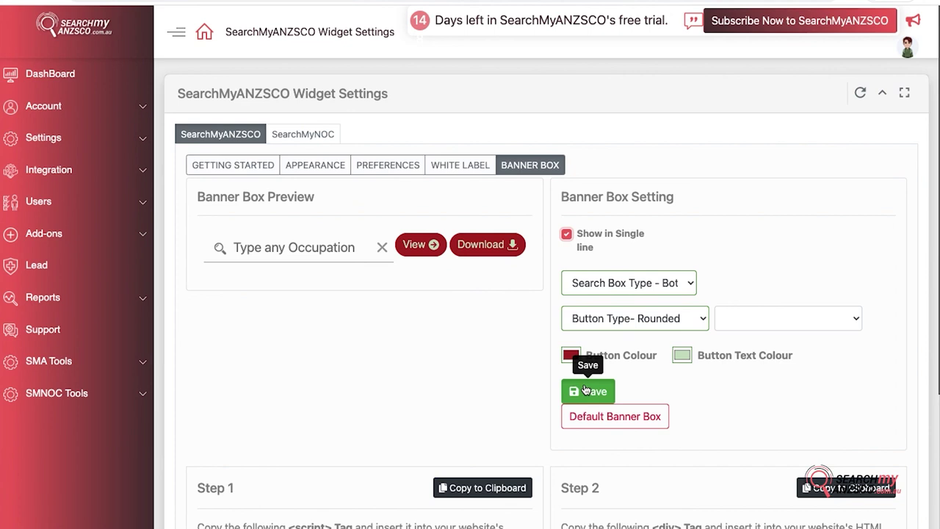
scroll(585, 386, "down", 3)
scroll(585, 381, "up", 3)
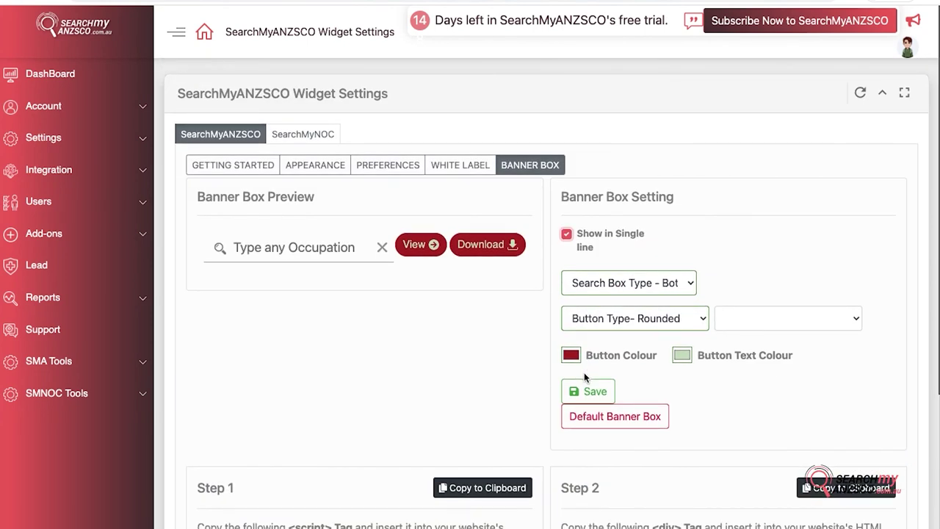